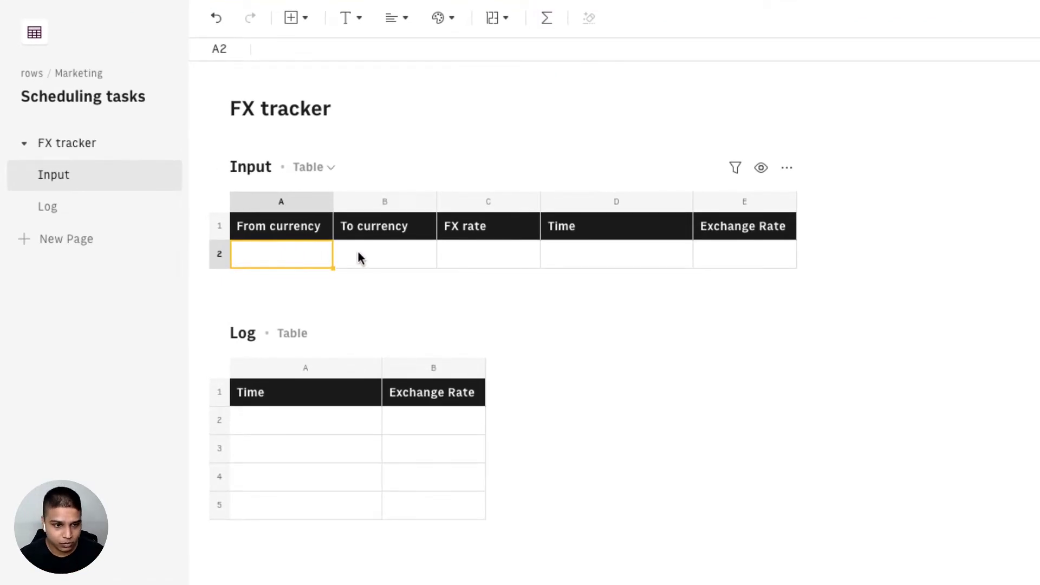
{"action": "type", "text": "BTC"}
- Enter BTC as the from currency in A2 and USD as the to currency in B2
{"action": "key", "text": "Tab"}
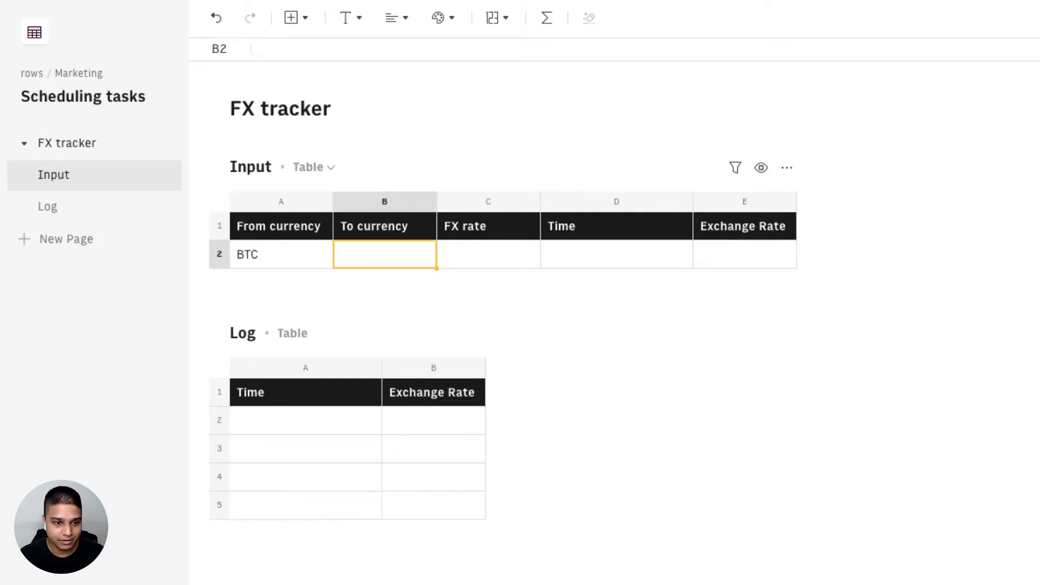
{"action": "type", "text": "USD"}
{"action": "key", "text": "Tab"}
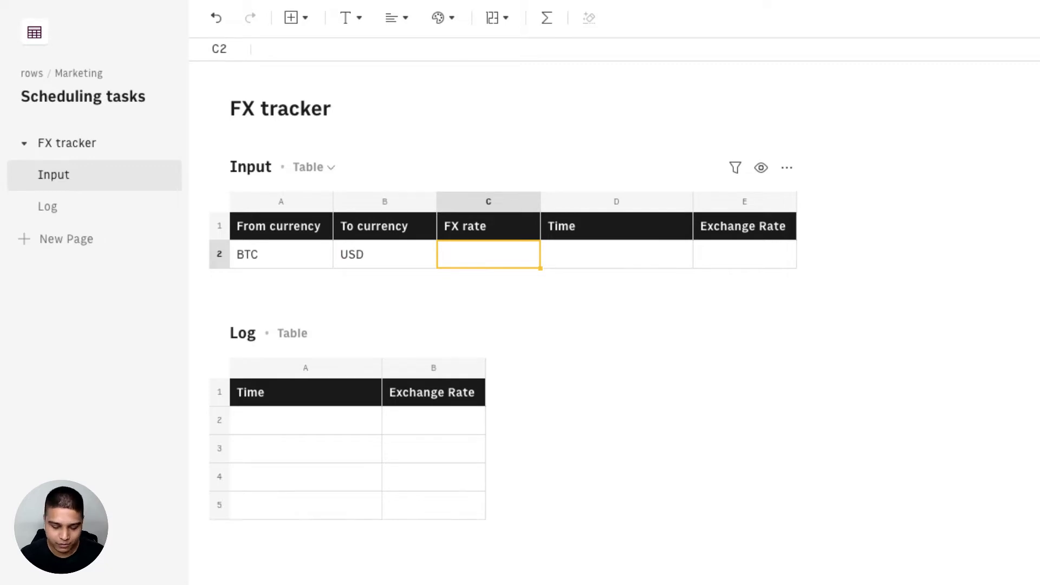
{"action": "type", "text": "=fx"}
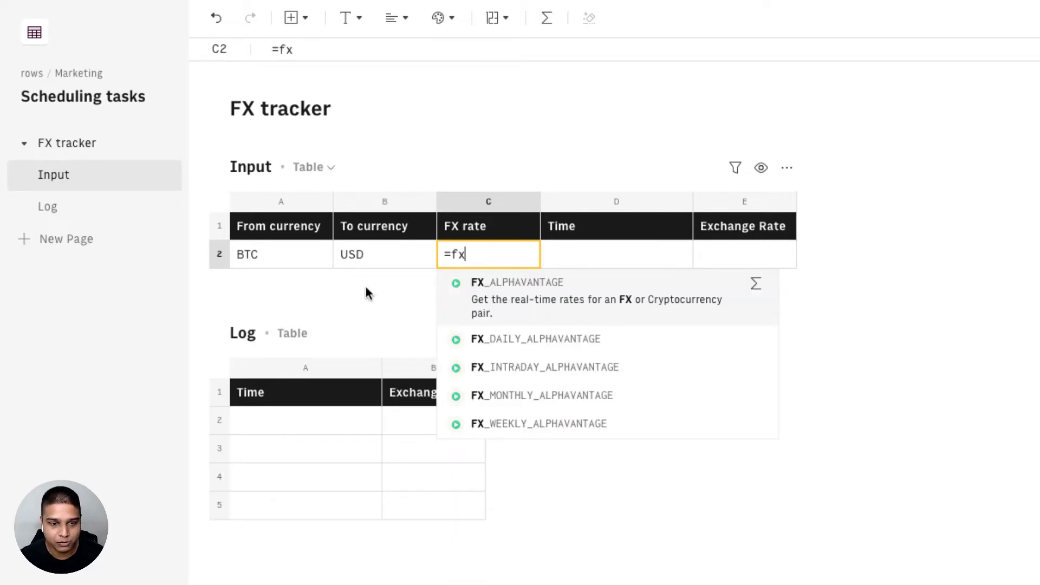
- Add FX_ALPHAVANTAGE to C2 with from currency A2 and to currency B2
{"action": "left_click", "coordinate": [664, 287]}
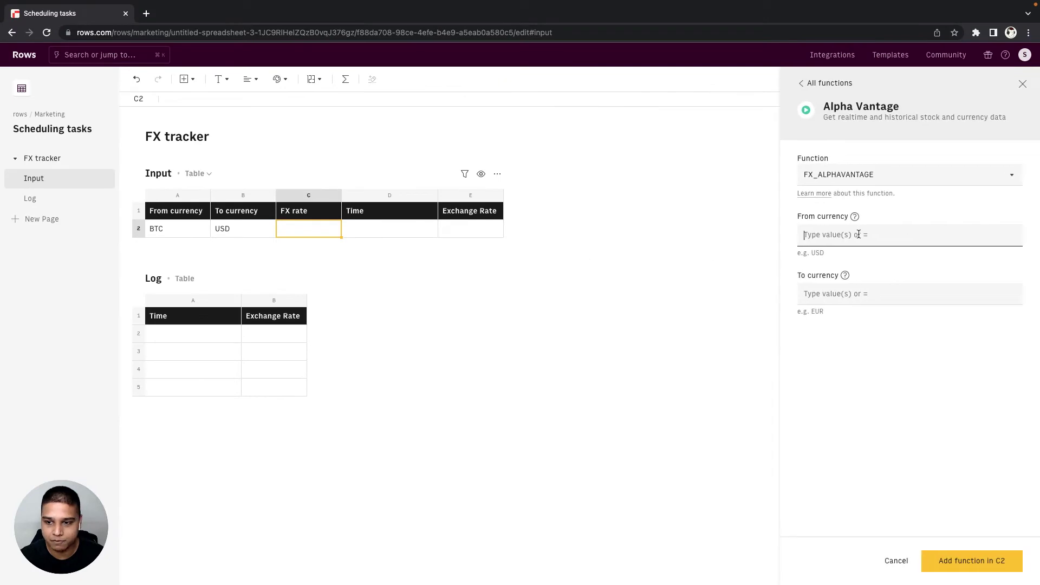
{"action": "type", "text": "="}
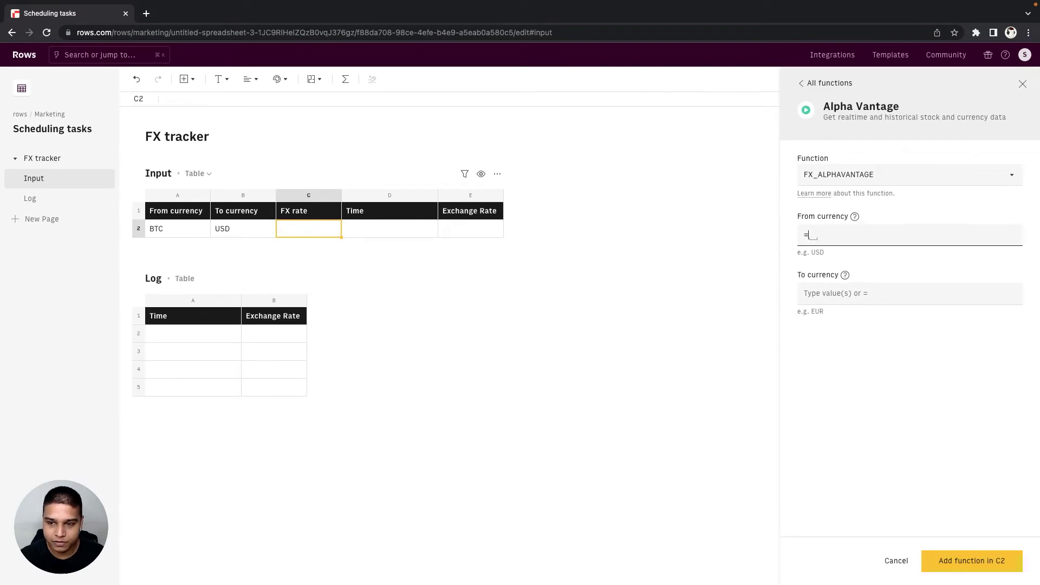
{"action": "left_click", "coordinate": [188, 228]}
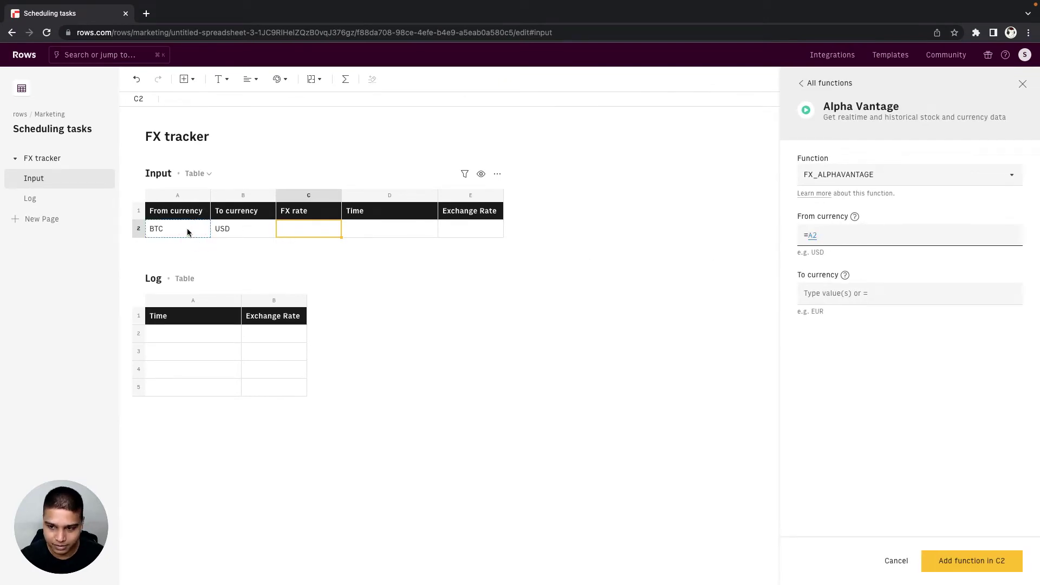
{"action": "key", "text": "Tab"}
{"action": "type", "text": "="}
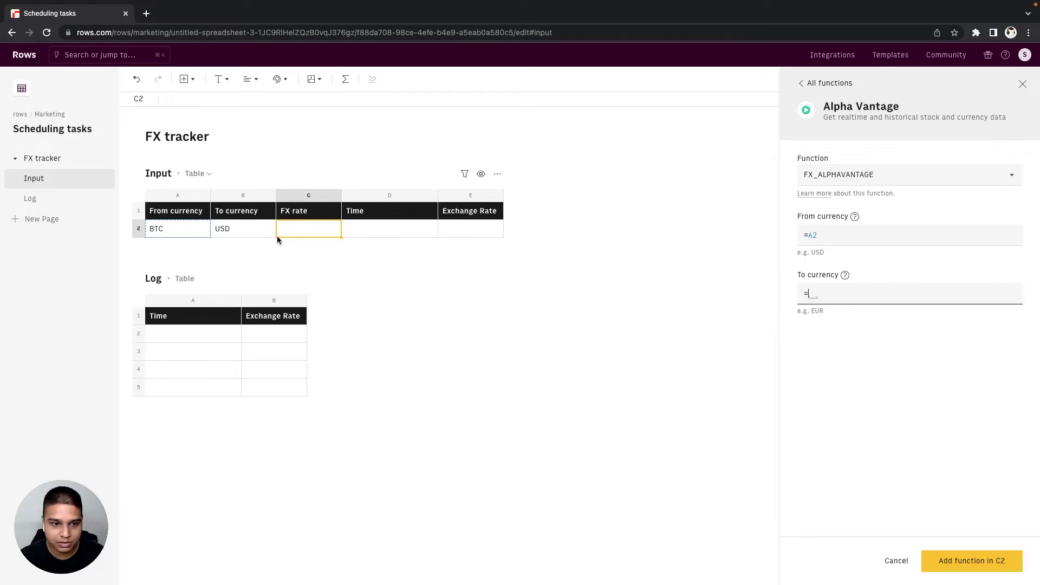
{"action": "left_click", "coordinate": [243, 228]}
{"action": "left_click", "coordinate": [973, 560]}
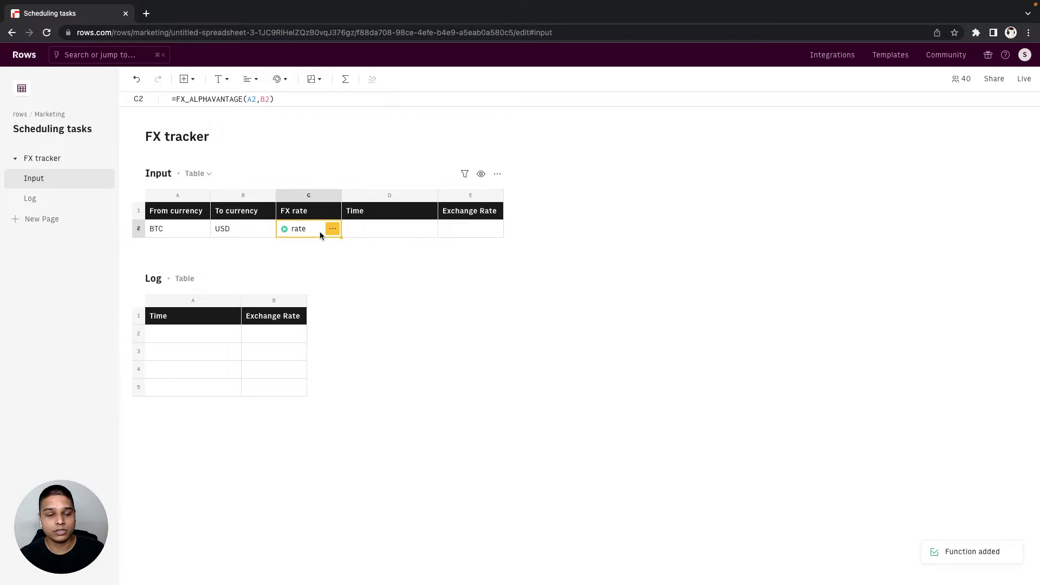
- Copy the '5. Exchange Rate' field formula from C2's Realtime Currency Exchange Rate data
{"action": "left_click", "coordinate": [333, 230]}
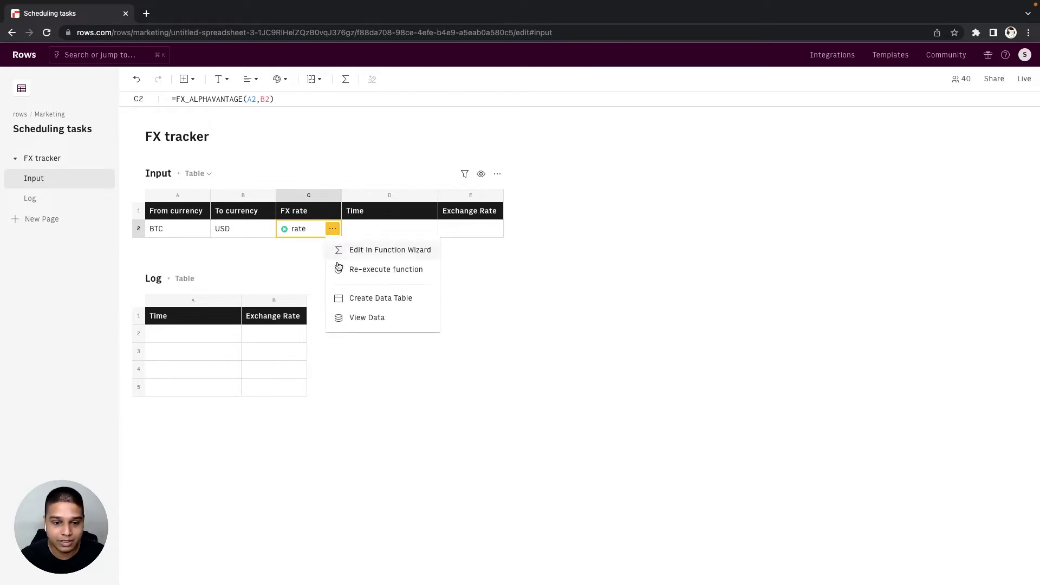
{"action": "left_click", "coordinate": [346, 322]}
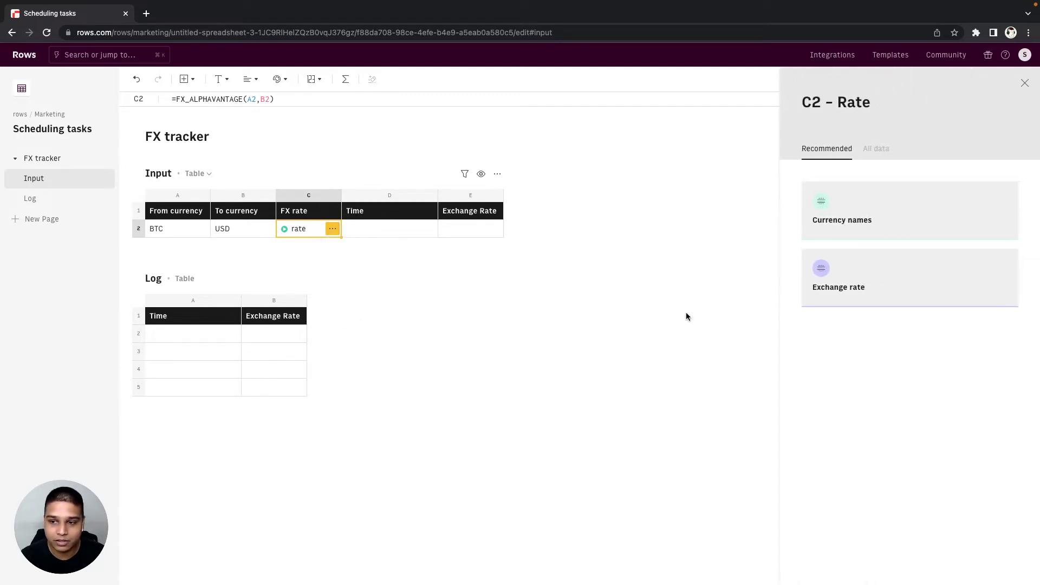
{"action": "left_click", "coordinate": [876, 149]}
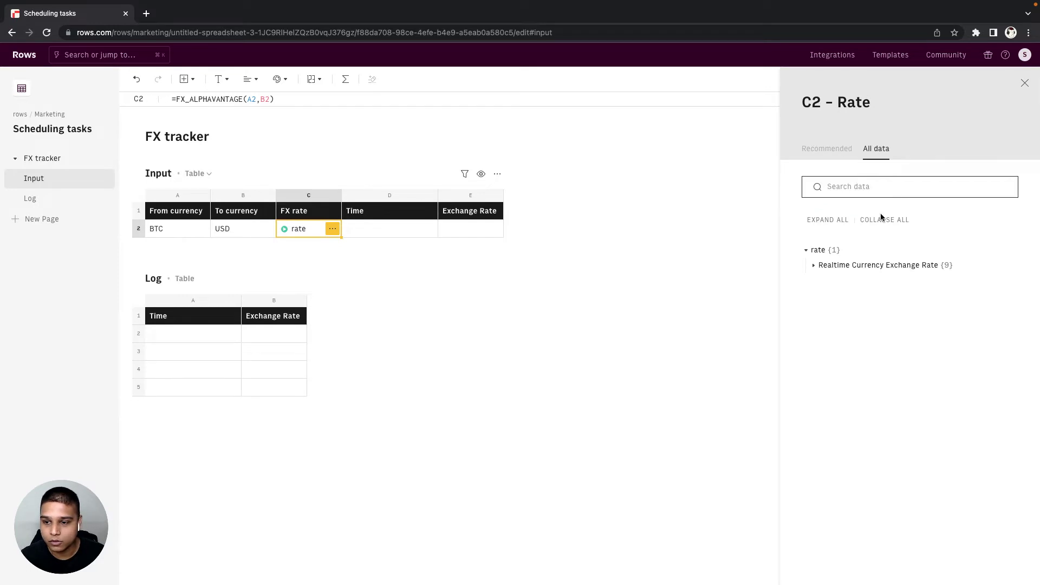
{"action": "left_click", "coordinate": [875, 265]}
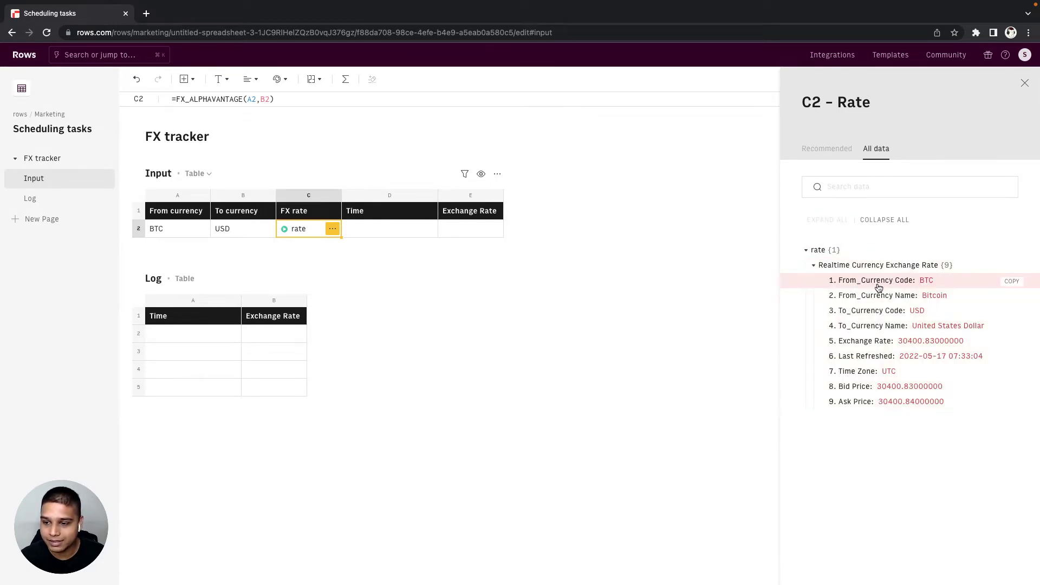
{"action": "mouse_move", "coordinate": [894, 340]}
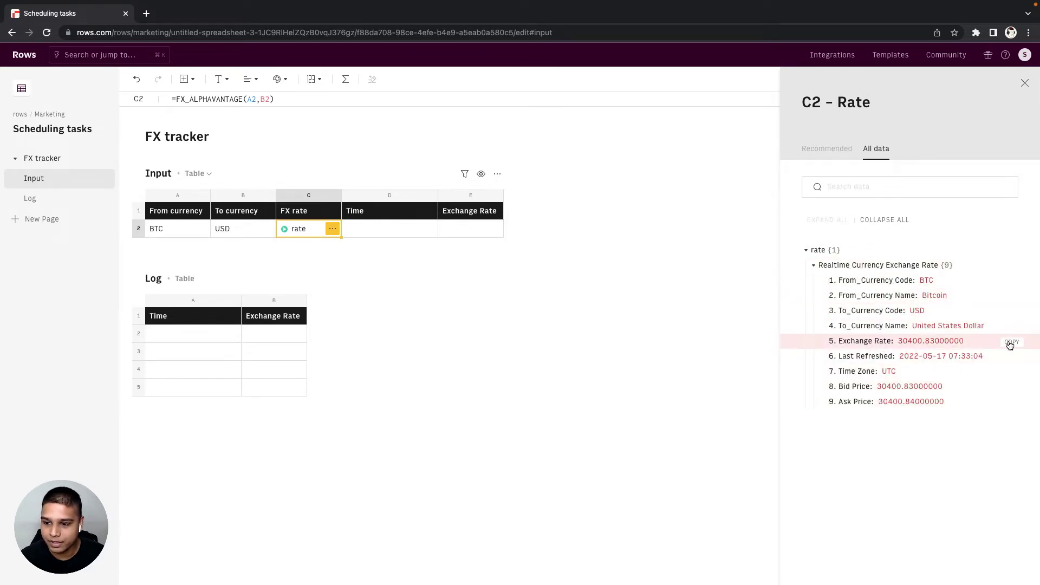
{"action": "left_click", "coordinate": [1011, 341]}
- Paste the Exchange Rate formula into E2 and enter =NOW() in D2
{"action": "left_click", "coordinate": [760, 259]}
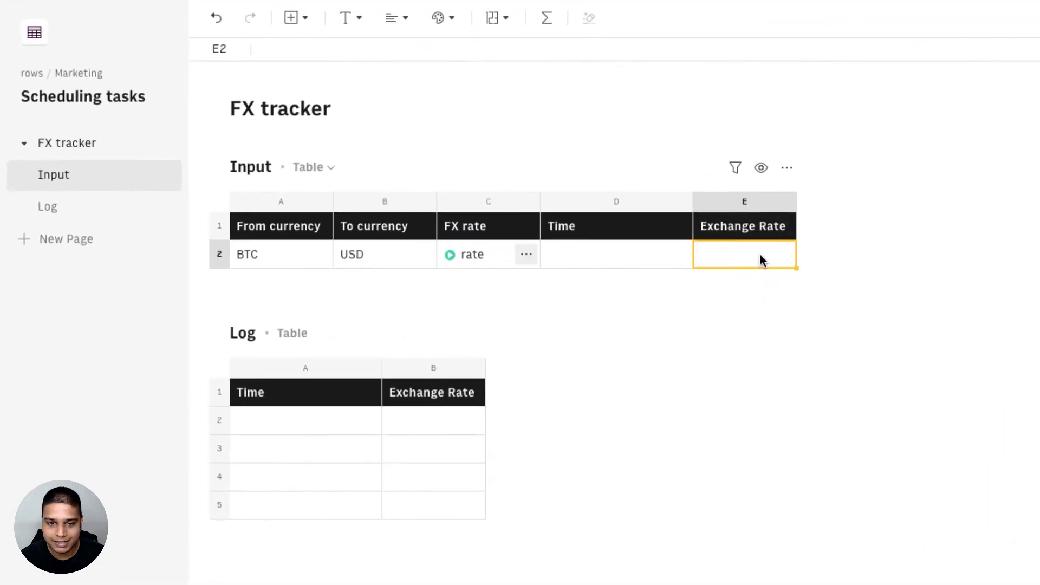
{"action": "key", "text": "ctrl+v"}
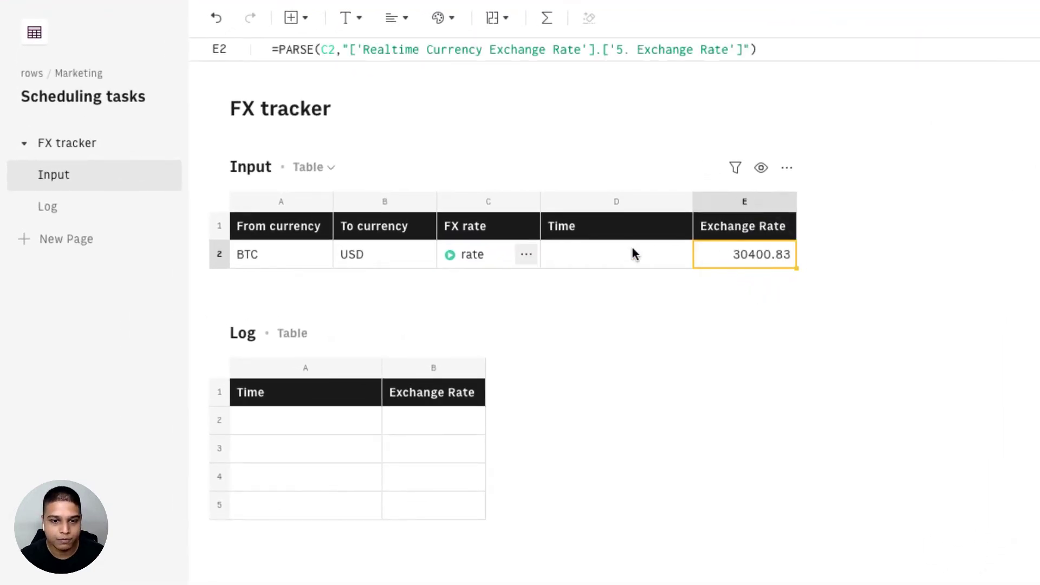
{"action": "left_click", "coordinate": [623, 255]}
{"action": "type", "text": "=now"}
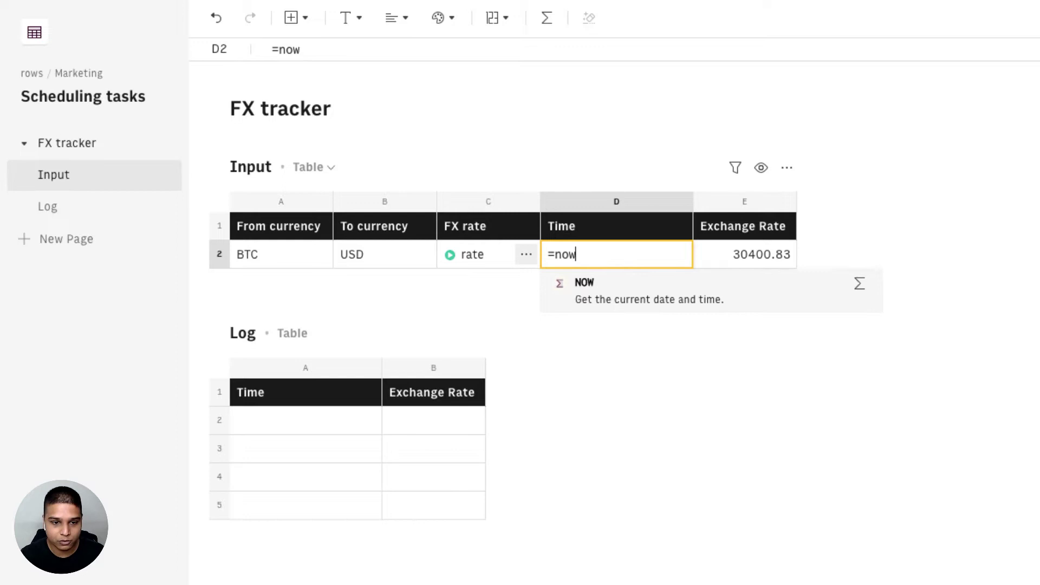
{"action": "type", "text": "("}
{"action": "key", "text": "Tab"}
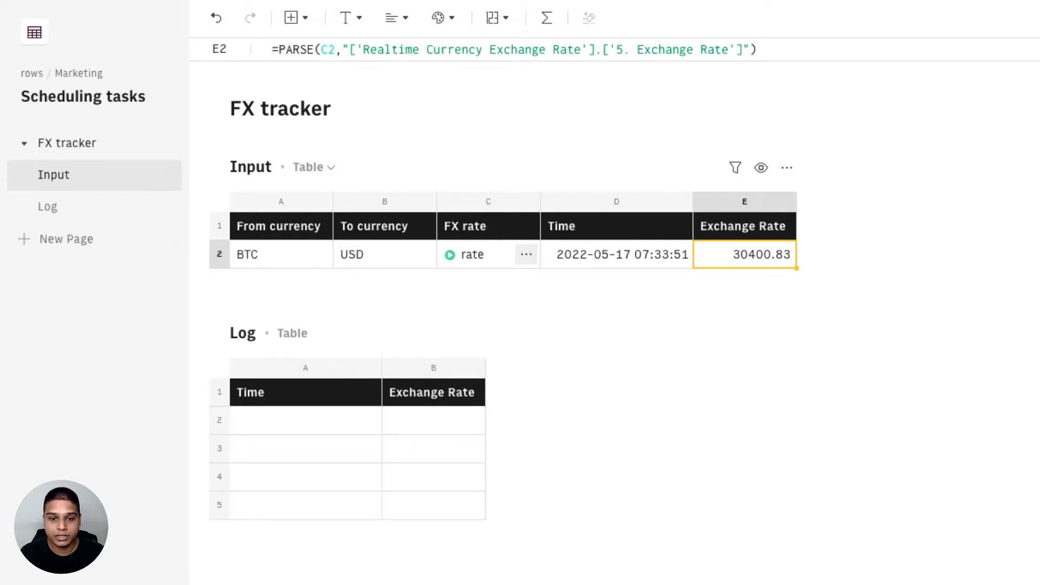
- Enter =INSERT(D1:E2,'Log'!A1:B1) in F2 to log the time and rate
{"action": "key", "text": "Tab"}
{"action": "type", "text": "=ins"}
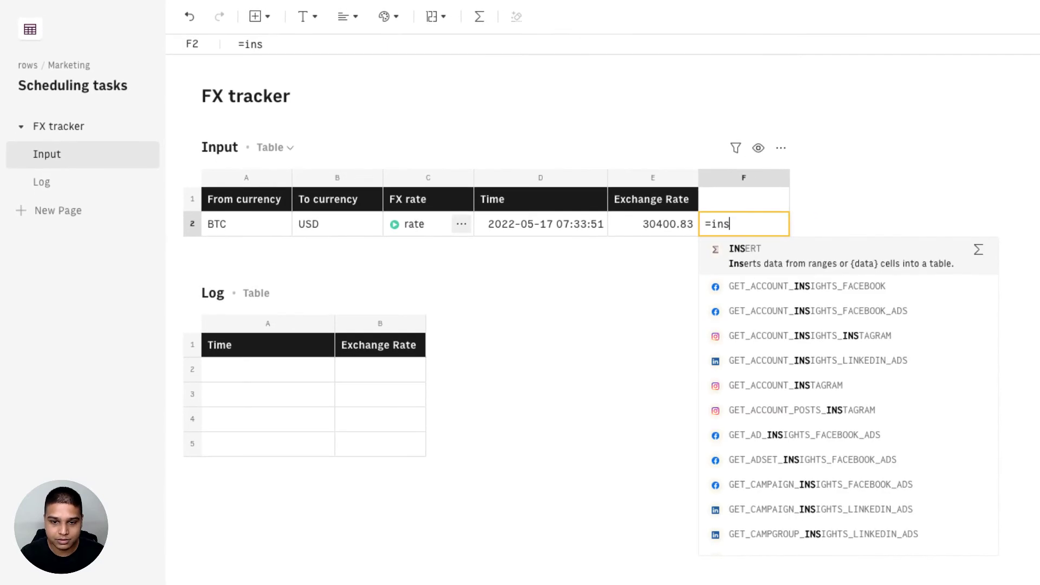
{"action": "key", "text": "Tab"}
{"action": "left_click_drag", "start_coordinate": [534, 202], "coordinate": [643, 230]}
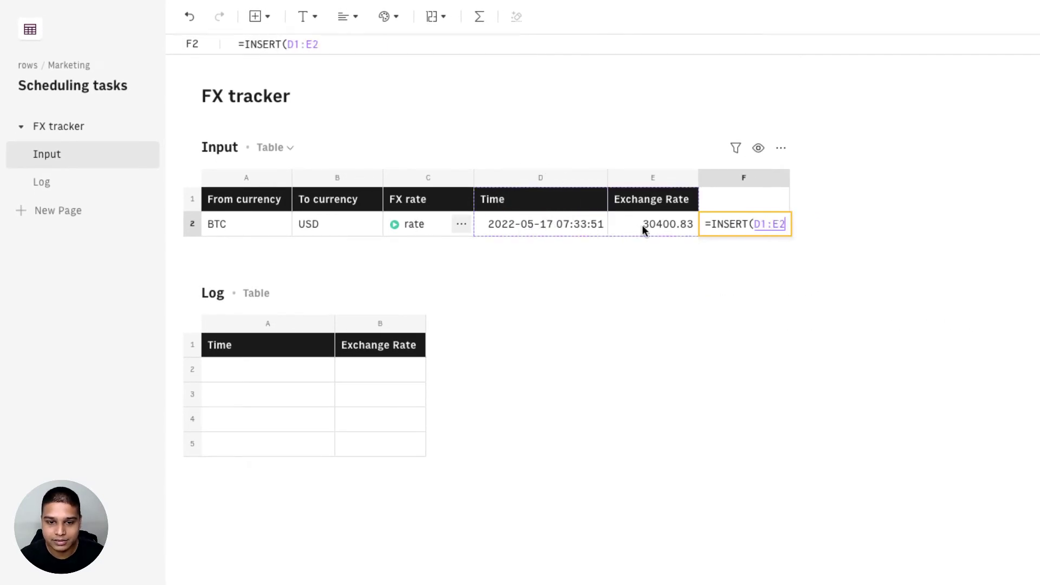
{"action": "type", "text": ","}
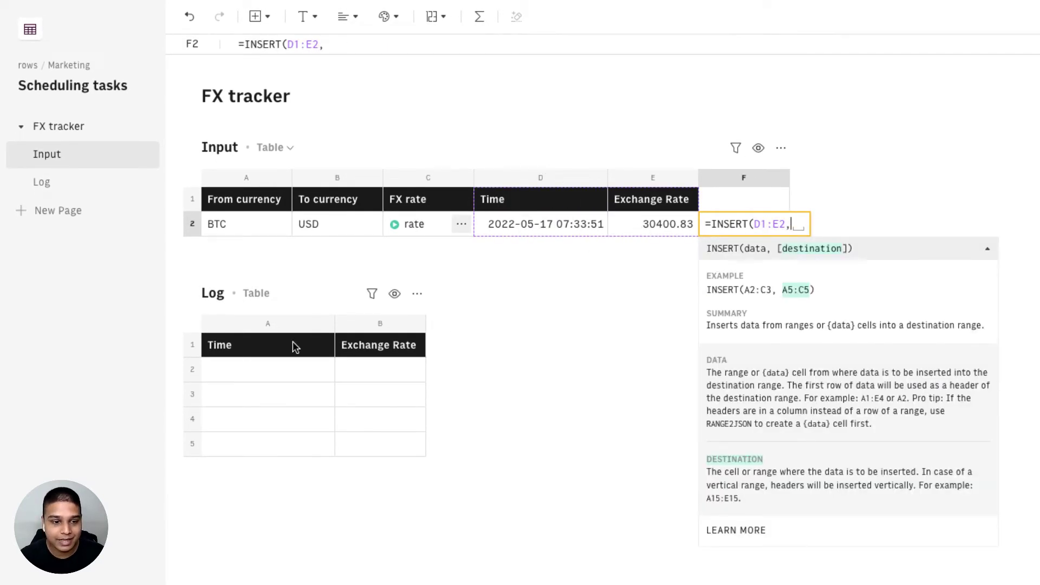
{"action": "left_click_drag", "start_coordinate": [269, 345], "coordinate": [379, 344]}
{"action": "key", "text": "Return"}
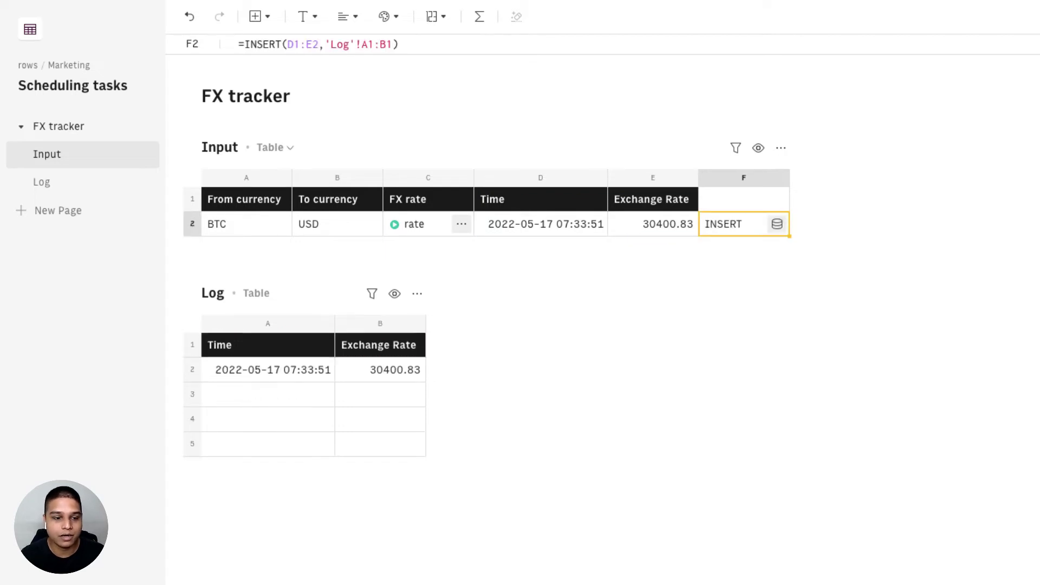
{"action": "key", "text": "Tab"}
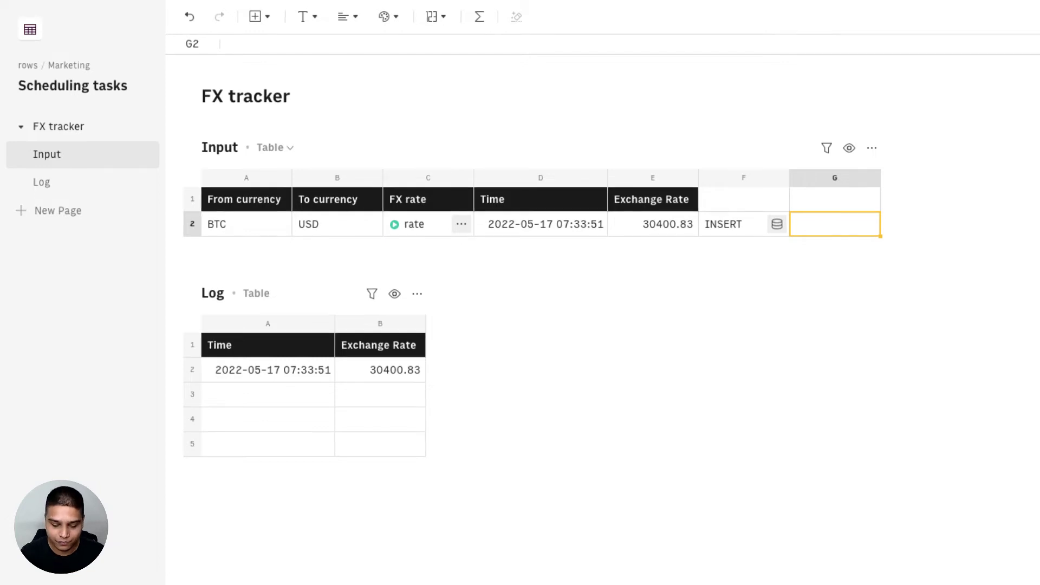
{"action": "type", "text": "=sched"}
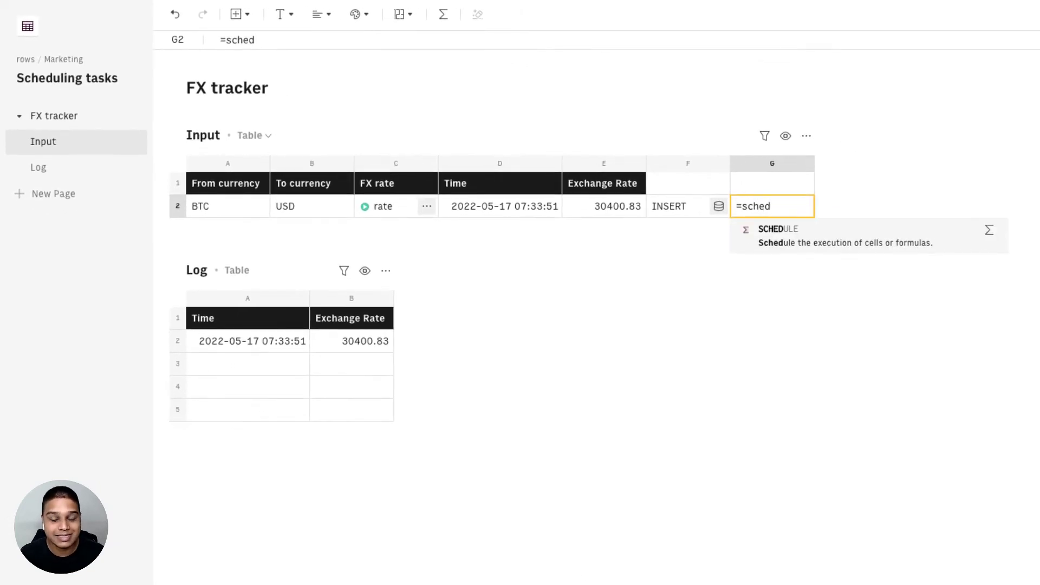
- Enter =SCHEDULE(C2:D2,"every minute","UTC+05:30") in G2
{"action": "key", "text": "Tab"}
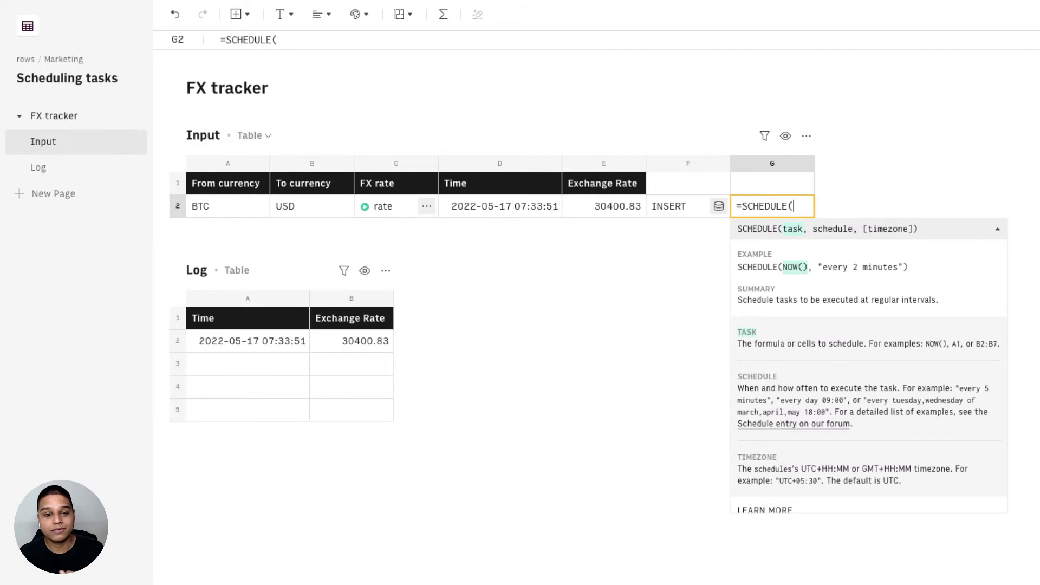
{"action": "key", "text": "Left"}
{"action": "key", "text": "Left"}
{"action": "key", "text": "Left"}
{"action": "key", "text": "Left"}
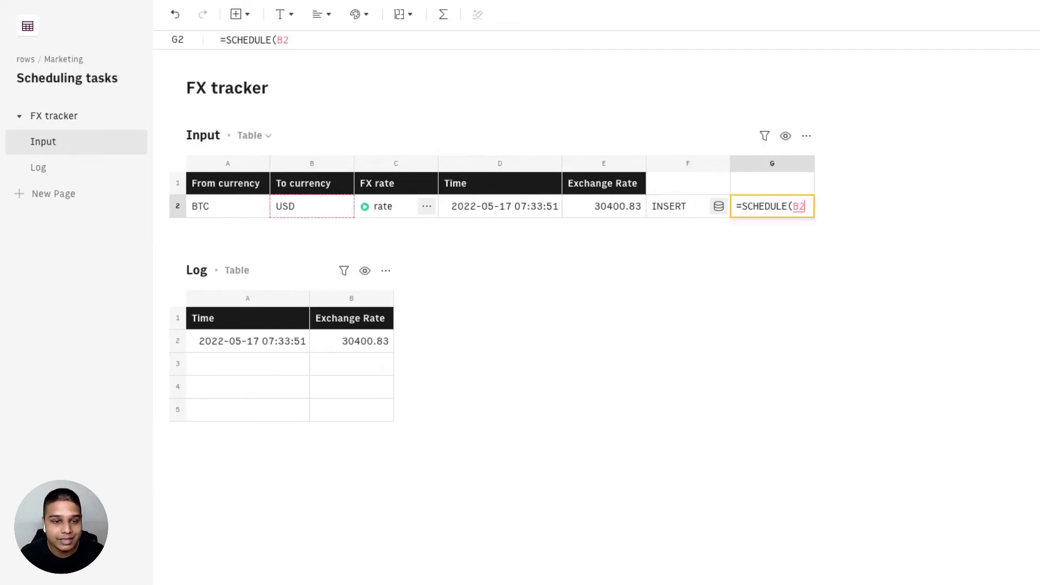
{"action": "key", "text": "Right"}
{"action": "key", "text": "shift+Right"}
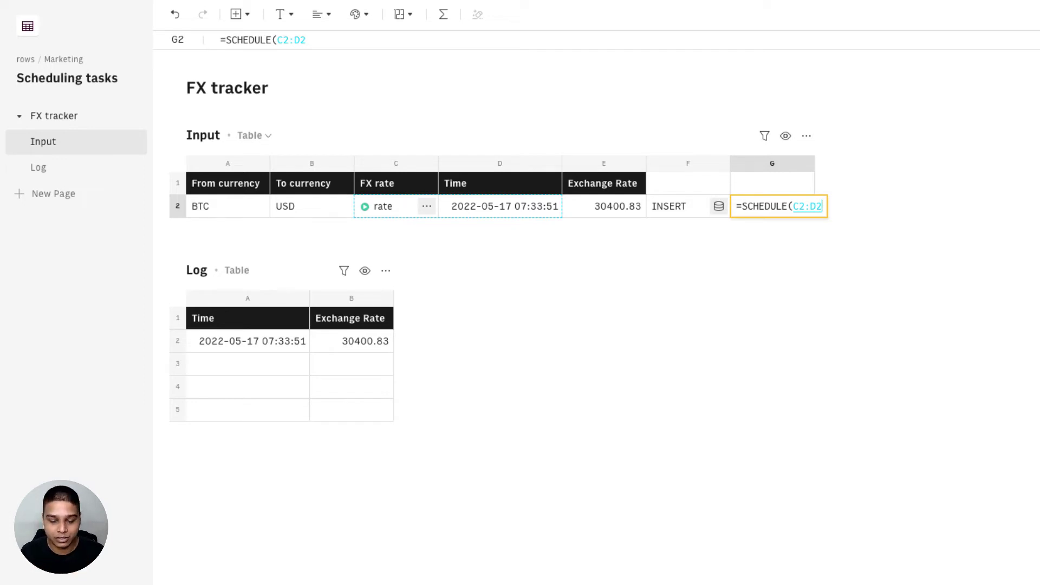
{"action": "type", "text": ",\"\""}
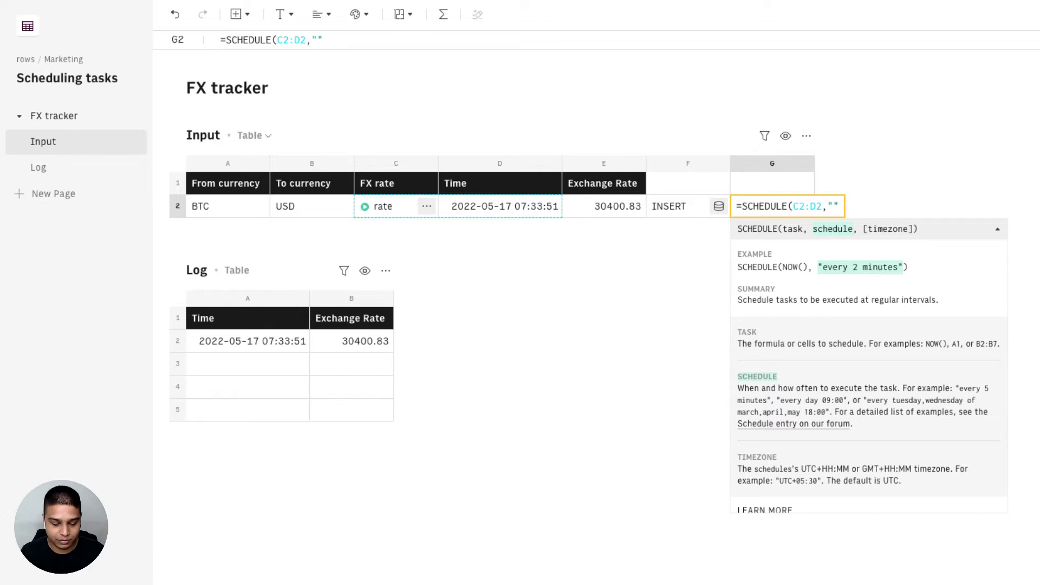
{"action": "type", "text": "every minute"}
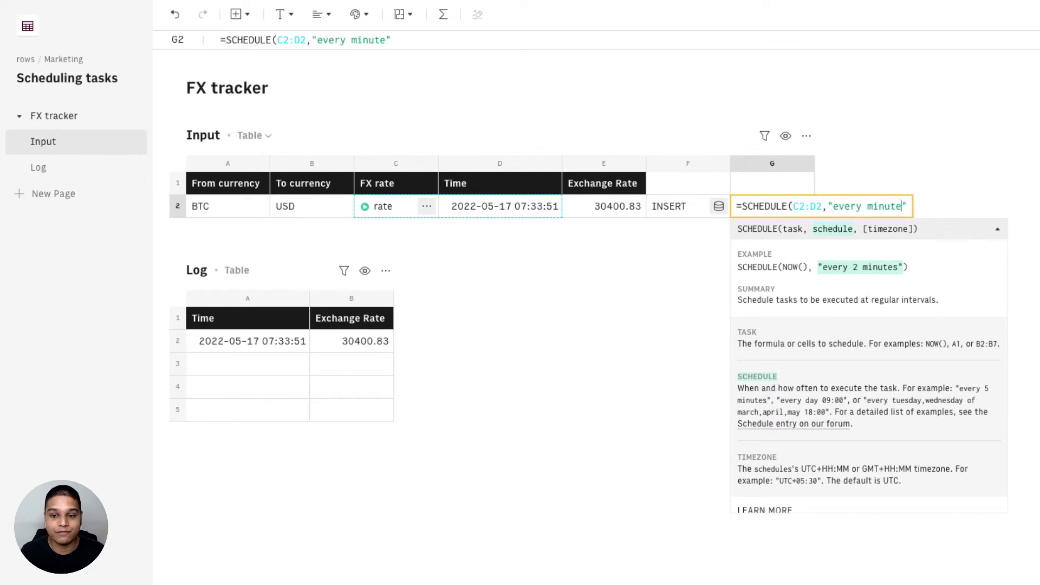
{"action": "type", "text": "\","}
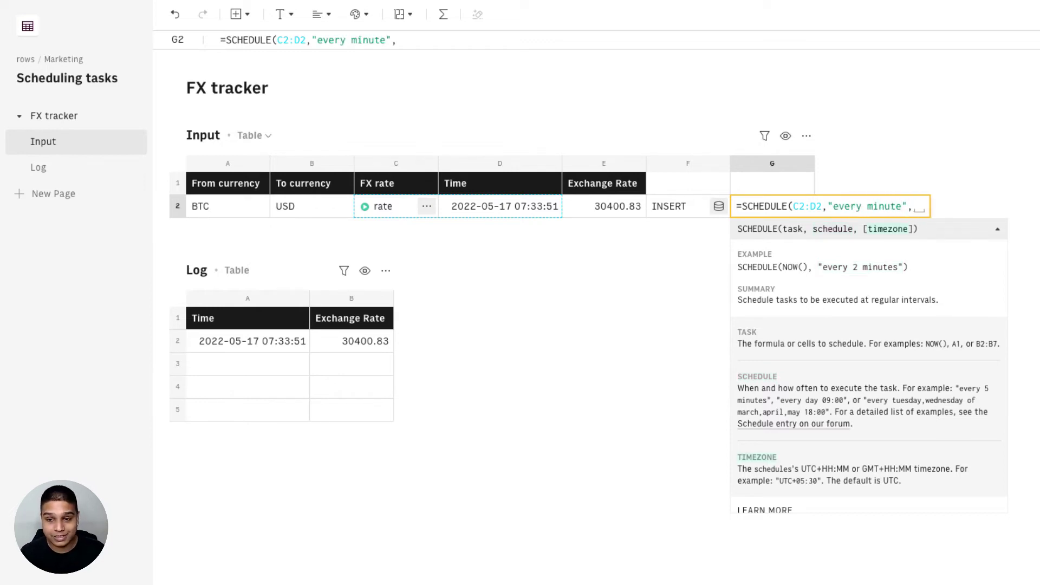
{"action": "type", "text": "\"UTC"}
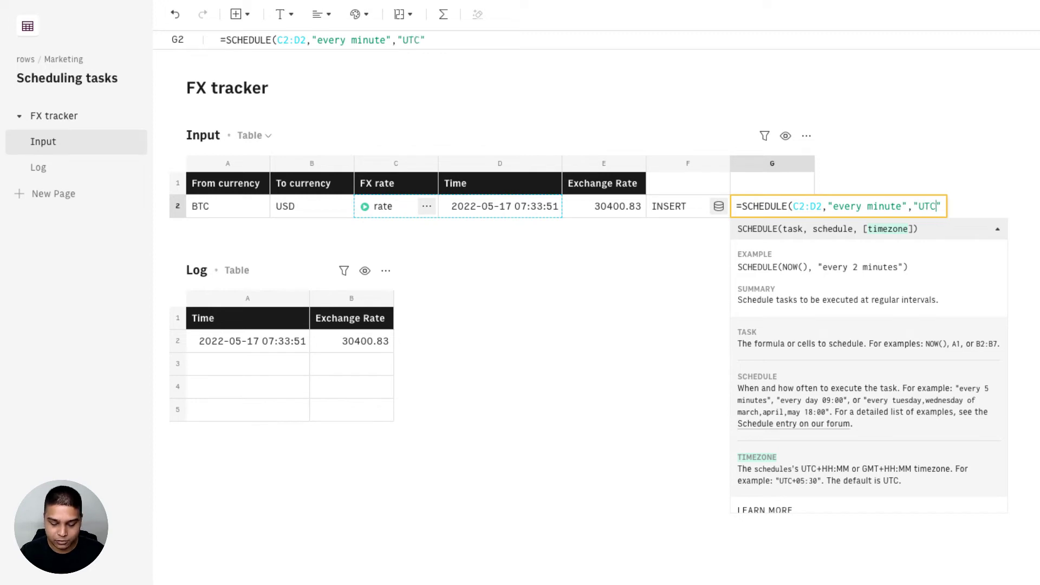
{"action": "type", "text": "+05"}
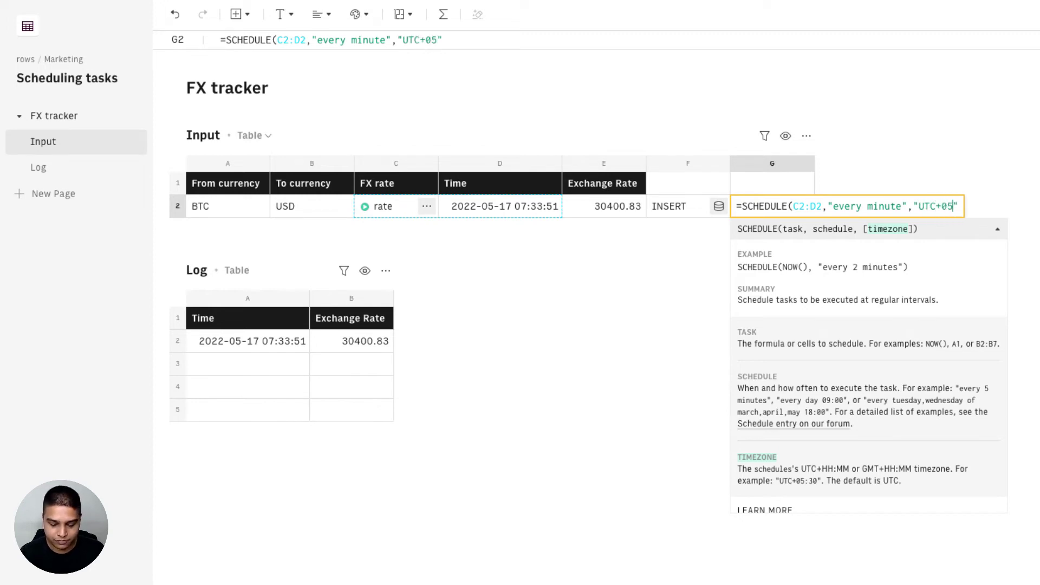
{"action": "type", "text": ":30"}
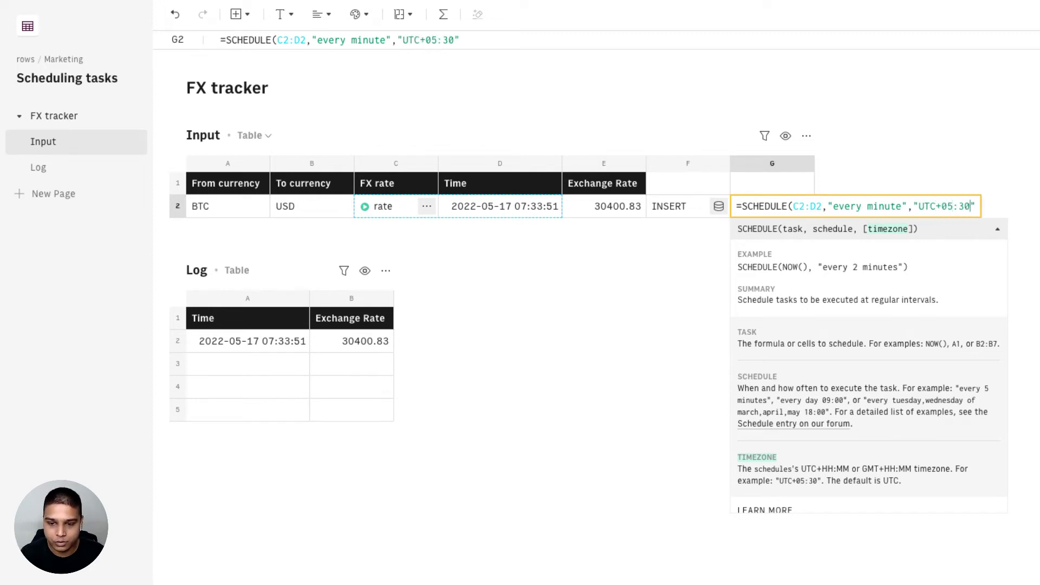
{"action": "key", "text": "Return"}
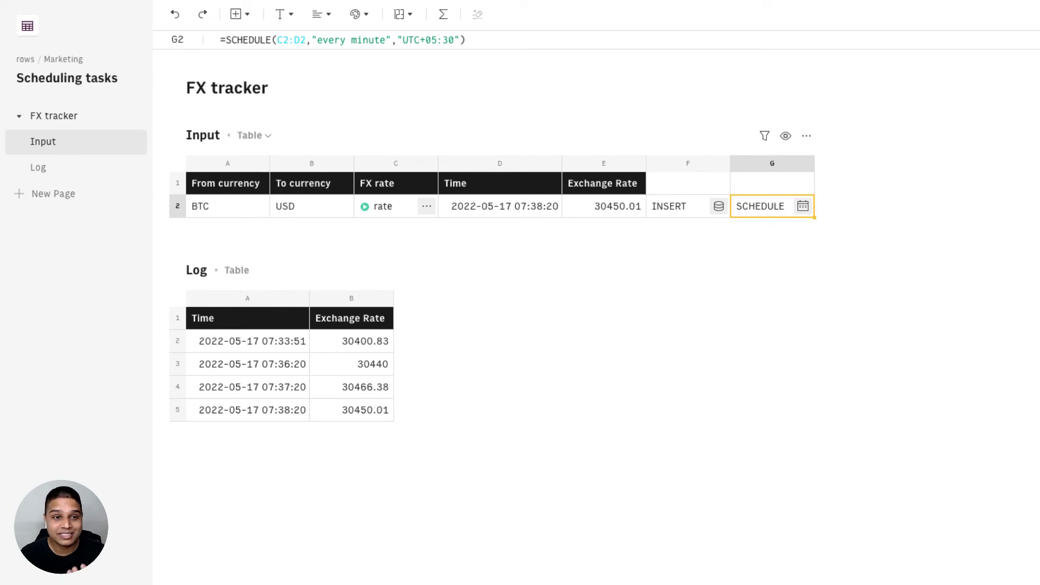
{"action": "type", "text": "="}
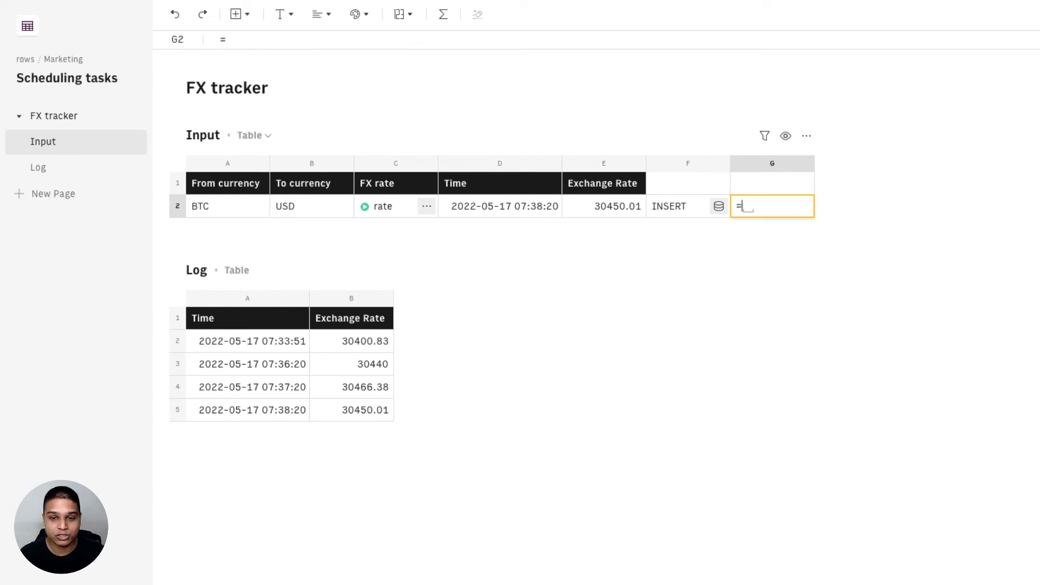
{"action": "type", "text": "re"}
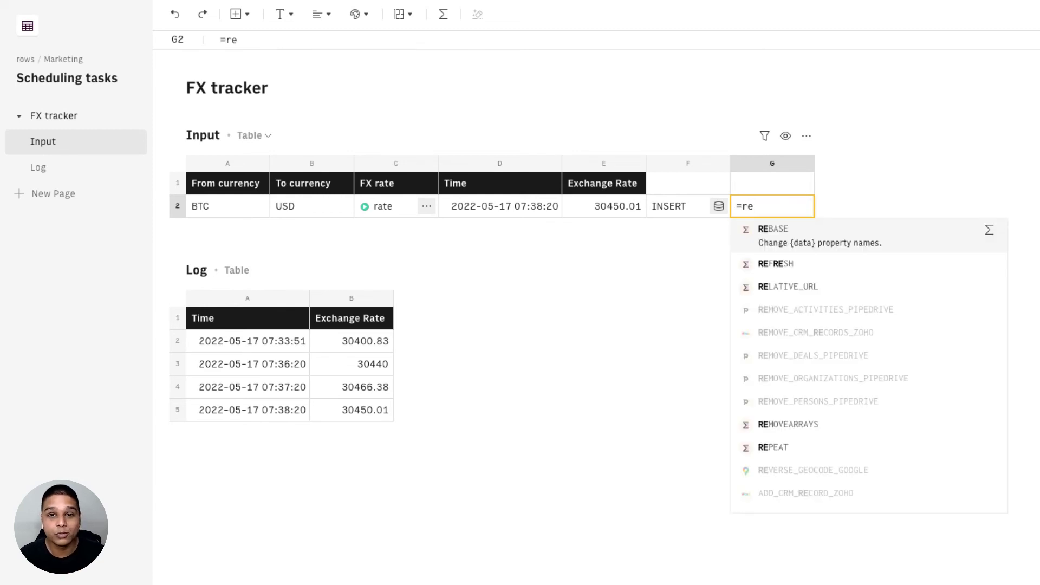
{"action": "type", "text": "f"}
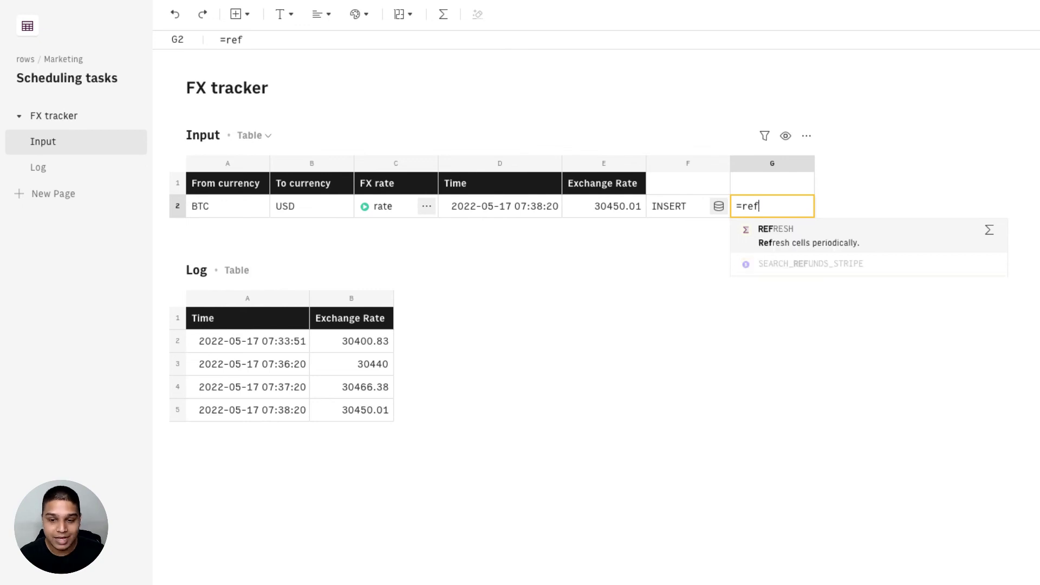
{"action": "key", "text": "Tab"}
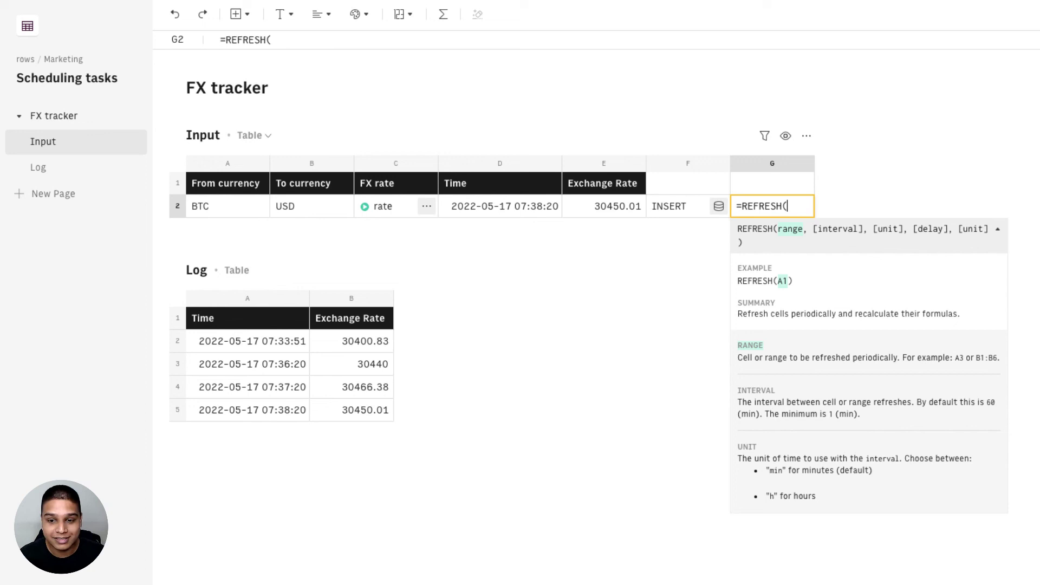
{"action": "type", "text": "=rep"}
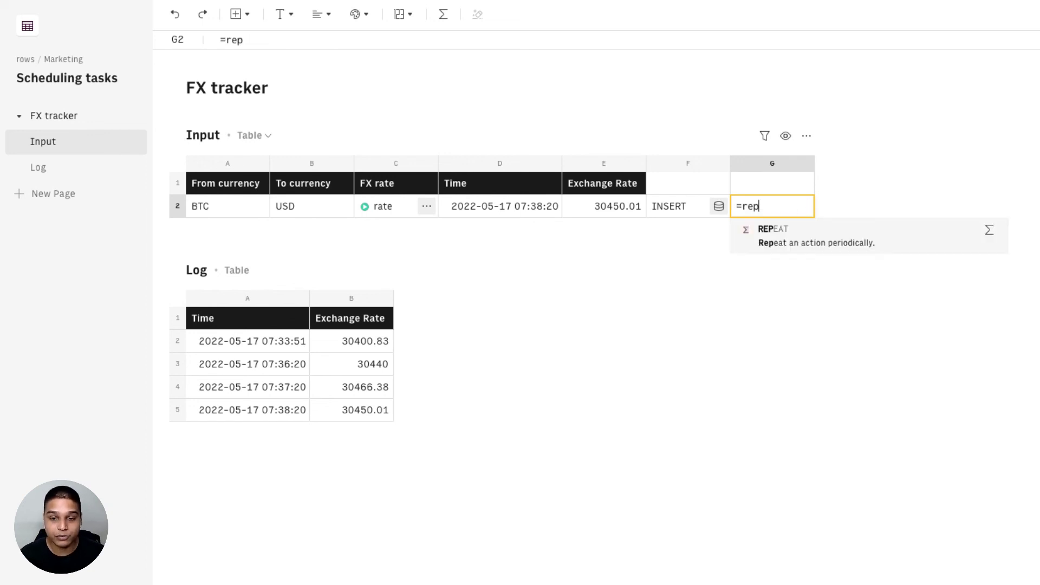
{"action": "key", "text": "Tab"}
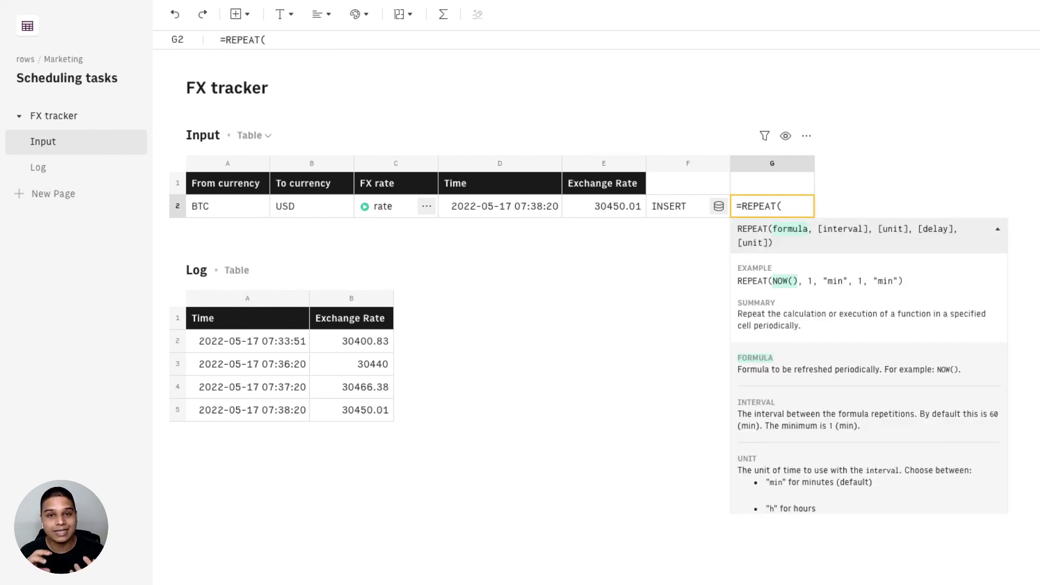